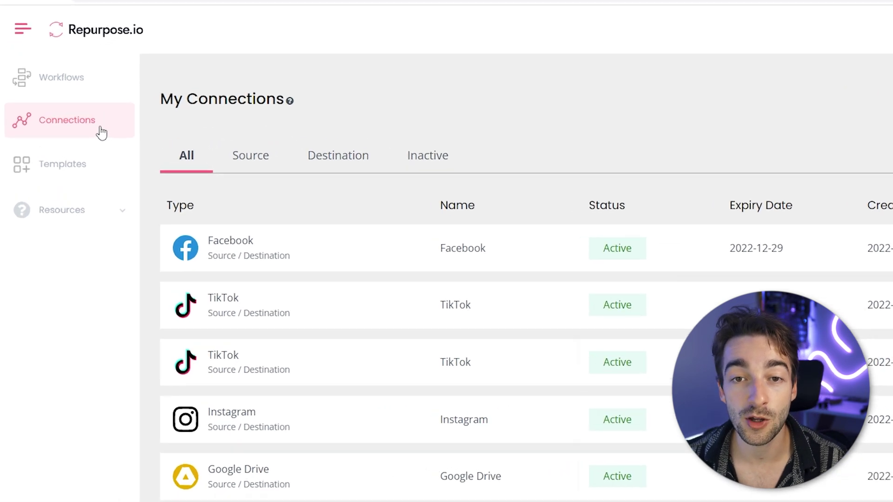
Step: Add a new YouTube connection and rename it Wolfeo.io
{"action": "left_click", "coordinate": [794, 99]}
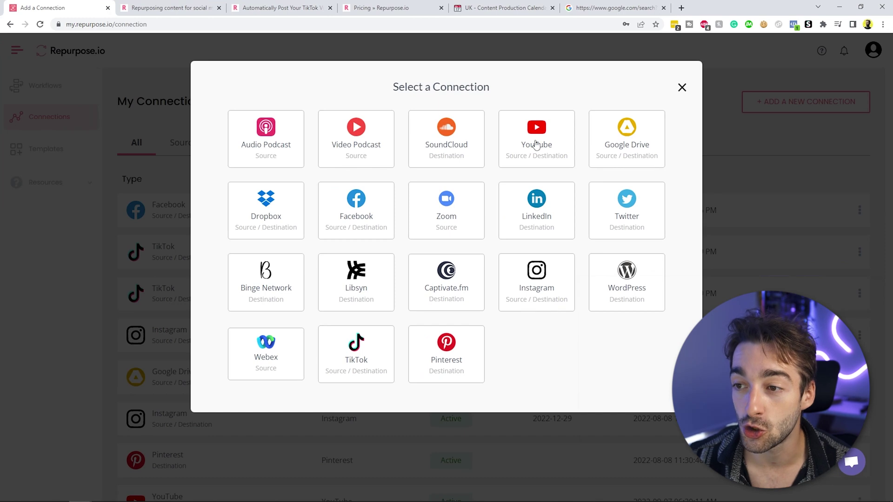
{"action": "left_click", "coordinate": [536, 144]}
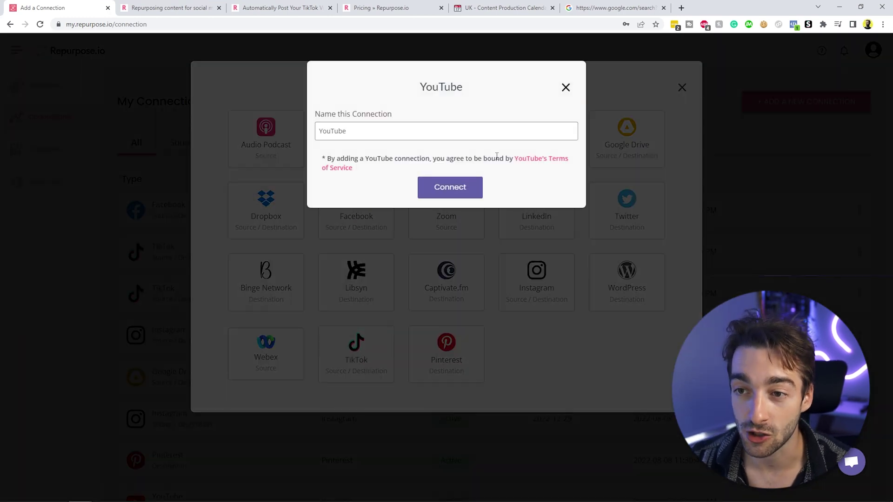
{"action": "left_click_drag", "start_coordinate": [404, 131], "coordinate": [169, 133]}
{"action": "type", "text": "Wo"}
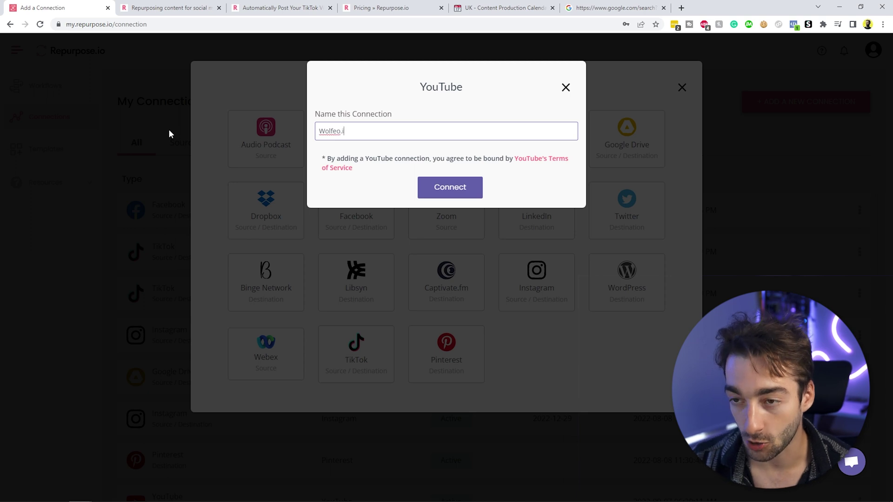
{"action": "type", "text": "lfeo.i"}
Step: Authorize the Wolfeo.io connection through the Google brand channel account and allow access
{"action": "left_click", "coordinate": [463, 190]}
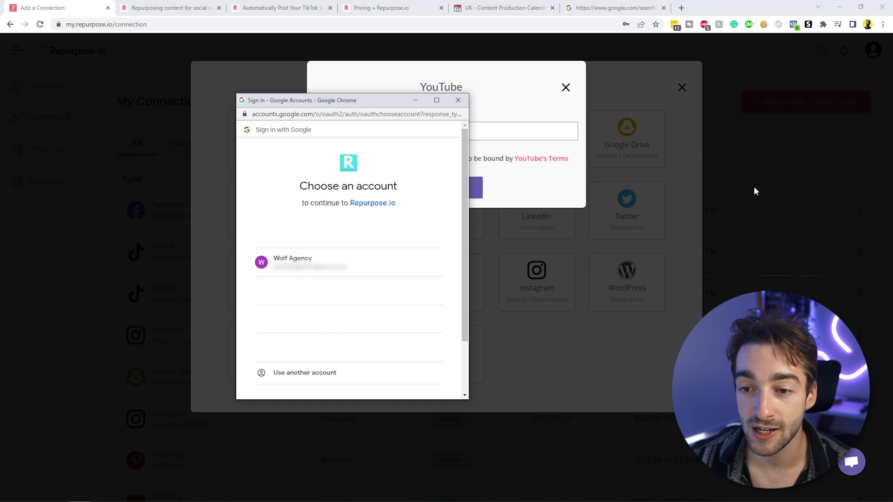
{"action": "left_click", "coordinate": [391, 265]}
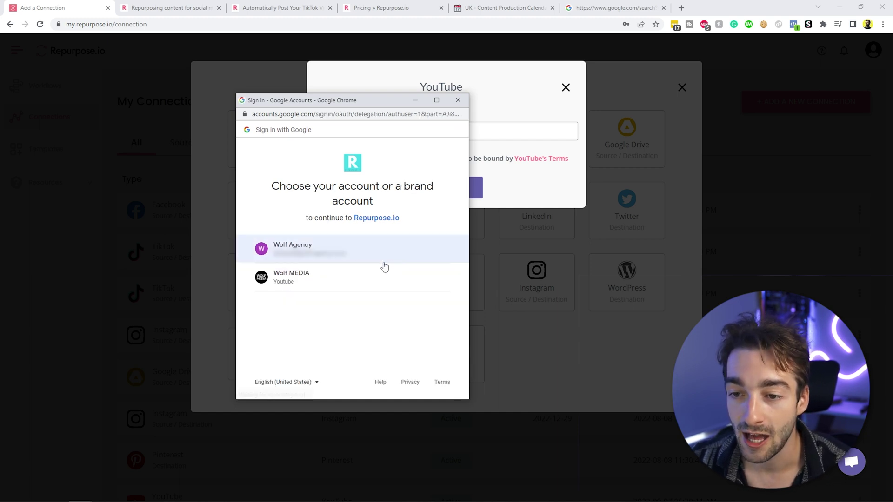
{"action": "left_click", "coordinate": [342, 283]}
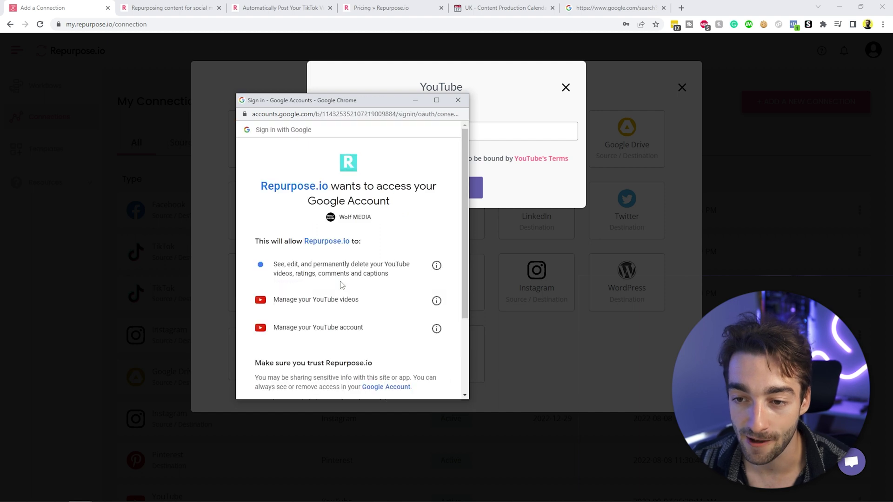
{"action": "scroll", "coordinate": [395, 328], "scroll_direction": "down", "scroll_amount": 3}
{"action": "left_click", "coordinate": [394, 339]}
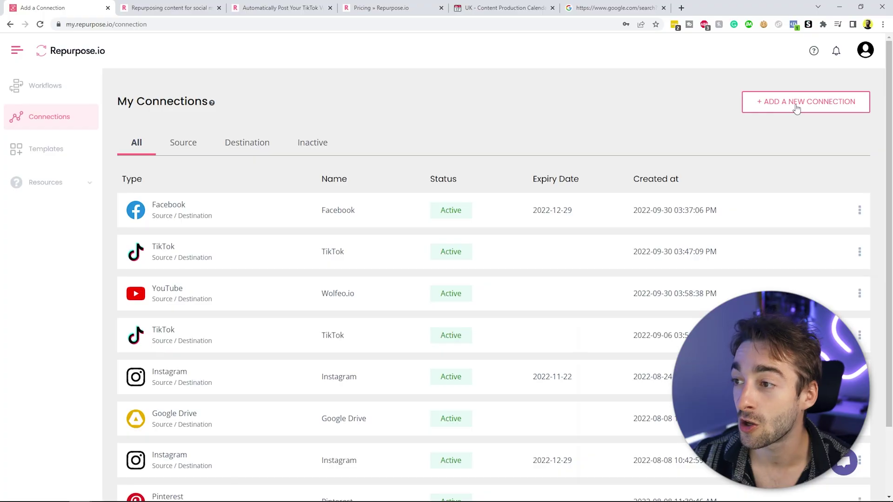
Step: Add a new TikTok connection, extending its default name to 'TikTok Seb'
{"action": "left_click", "coordinate": [799, 107]}
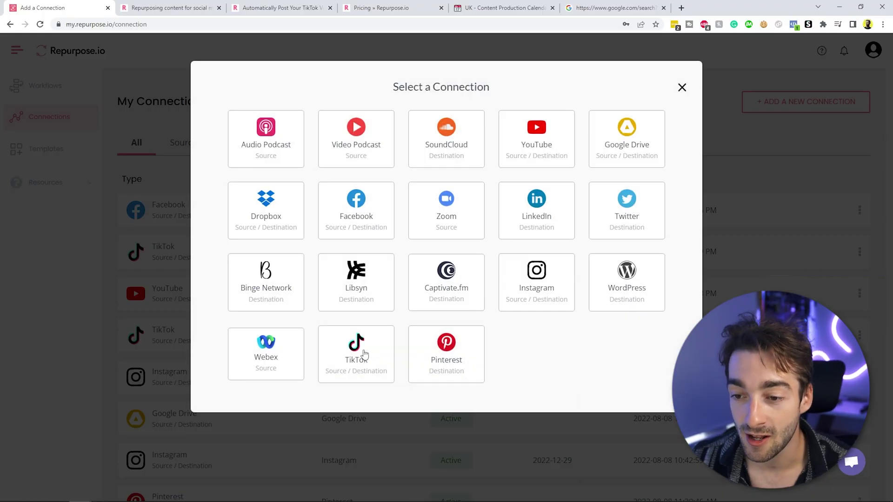
{"action": "left_click", "coordinate": [365, 355]}
{"action": "left_click_drag", "start_coordinate": [366, 132], "coordinate": [262, 141]}
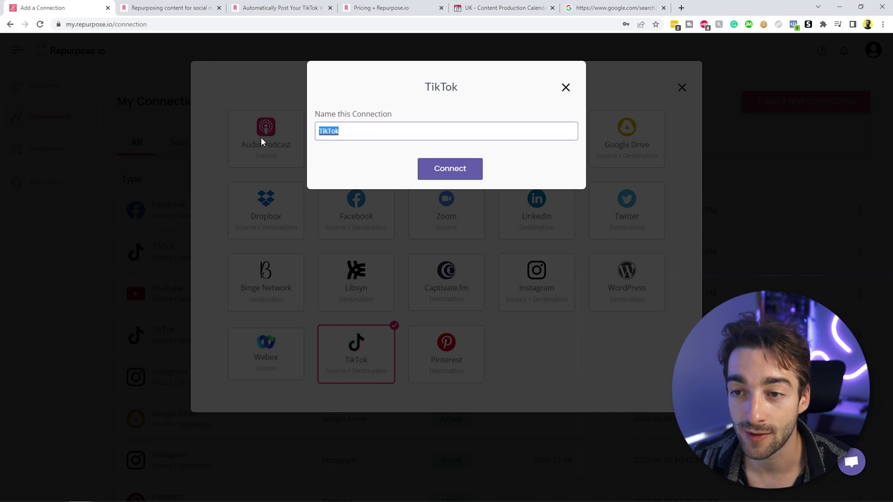
{"action": "left_click", "coordinate": [364, 136]}
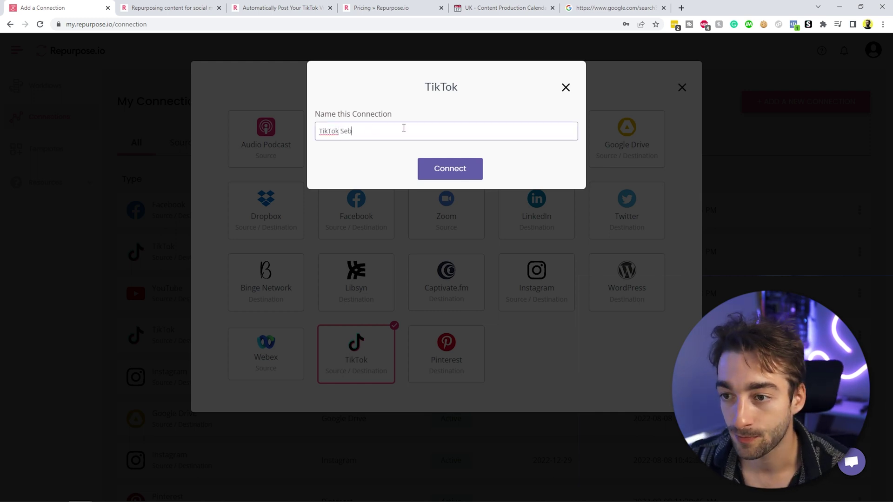
{"action": "type", "text": "Seb"}
Step: Connect and authorize the TikTok account, returning to the connections list
{"action": "left_click", "coordinate": [433, 165]}
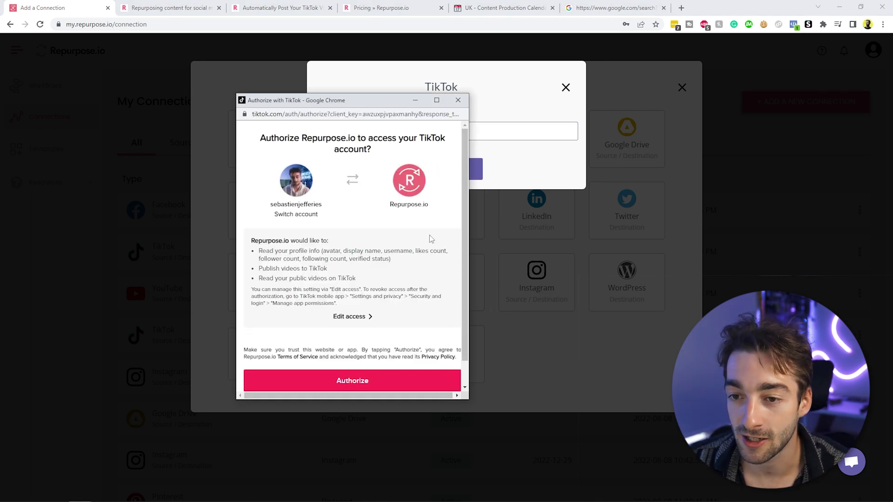
{"action": "scroll", "coordinate": [466, 231], "scroll_direction": "down", "scroll_amount": 1}
{"action": "left_click", "coordinate": [330, 365]}
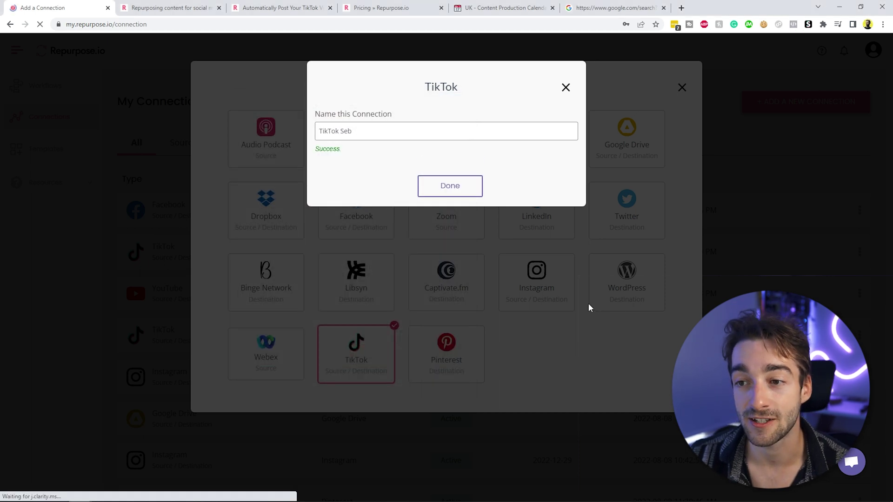
{"action": "left_click", "coordinate": [457, 192]}
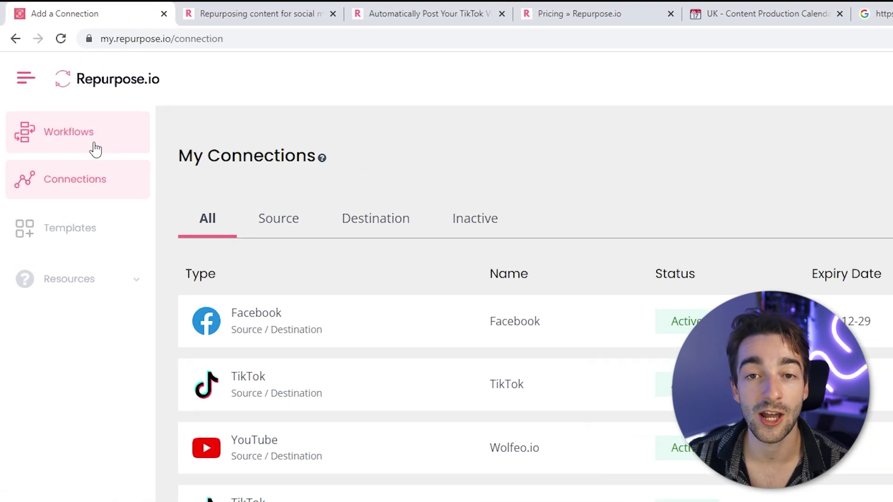
Step: Create a workflow named 'Tiktok To YOutube - video' and advance to its Source step
{"action": "left_click", "coordinate": [57, 92]}
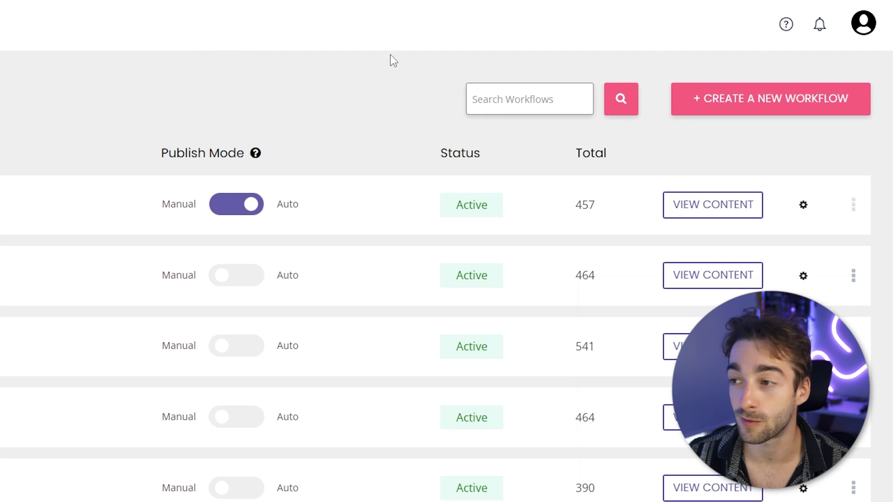
{"action": "left_click", "coordinate": [680, 106]}
{"action": "left_click", "coordinate": [224, 179]}
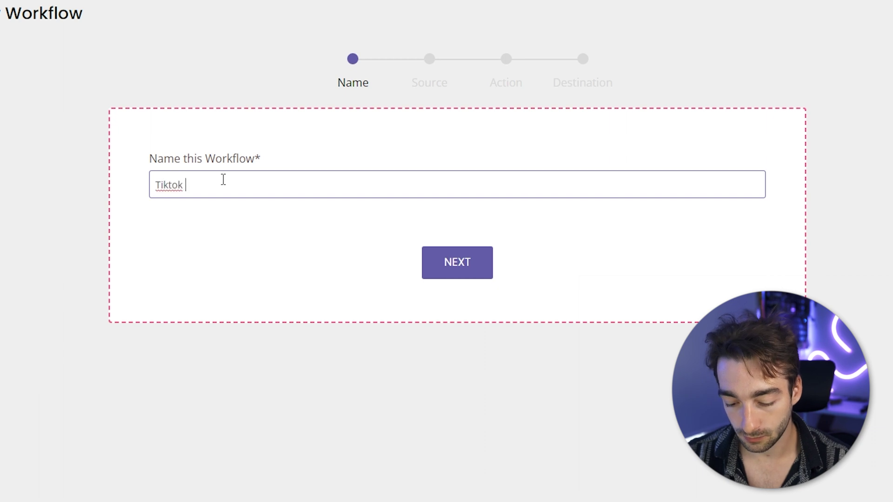
{"action": "type", "text": "Tiktok To YOutube - video"}
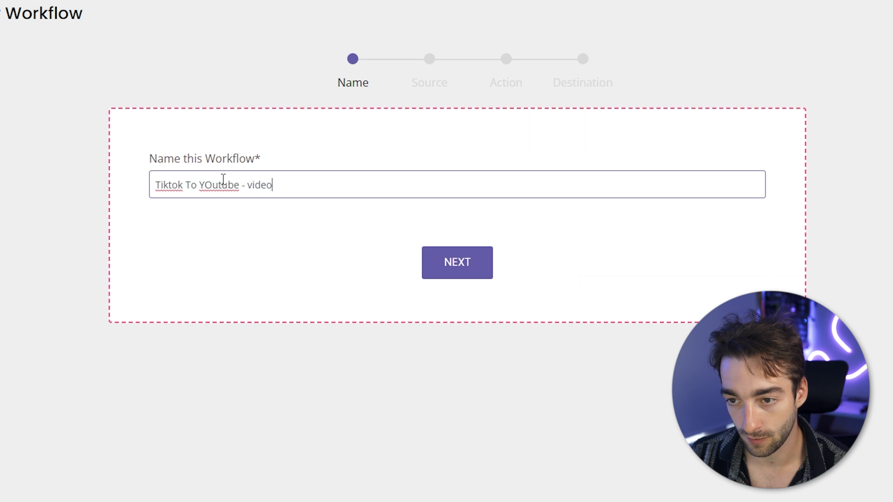
{"action": "left_click", "coordinate": [458, 272]}
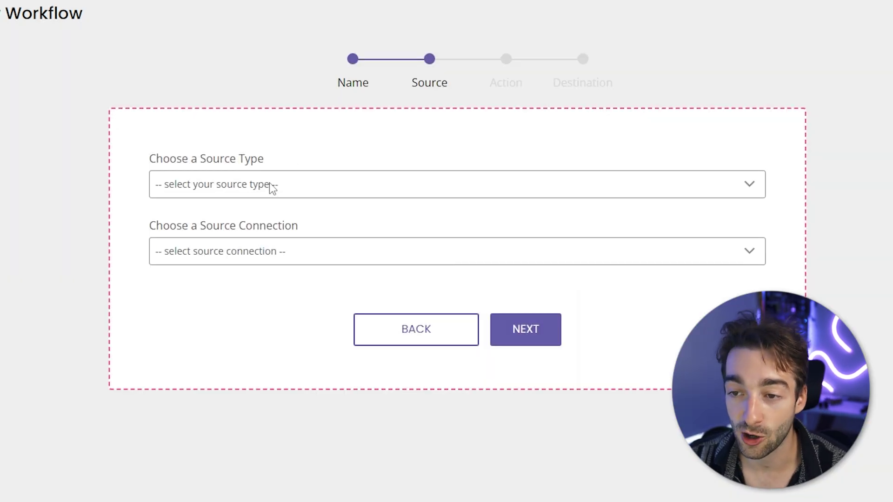
Step: Set the source to TikTok with the new TikTok connection, keeping Upload Full Video
{"action": "left_click", "coordinate": [271, 185]}
{"action": "left_click", "coordinate": [177, 247]}
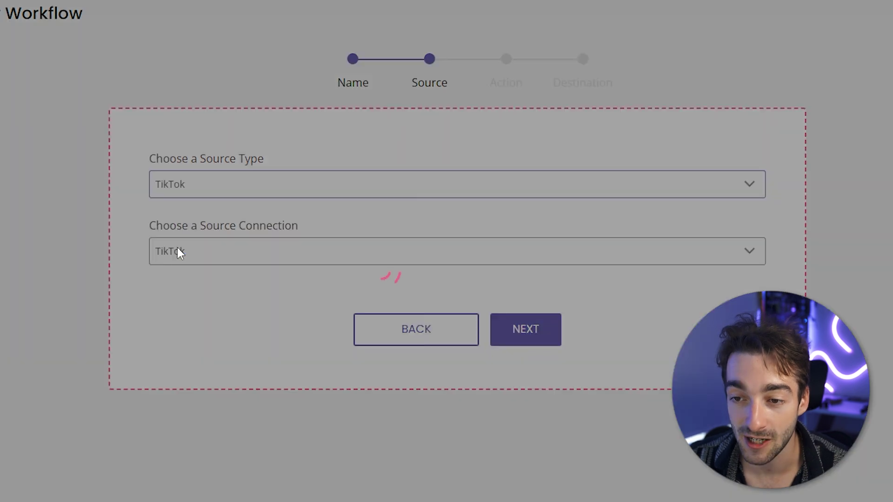
{"action": "left_click", "coordinate": [261, 259]}
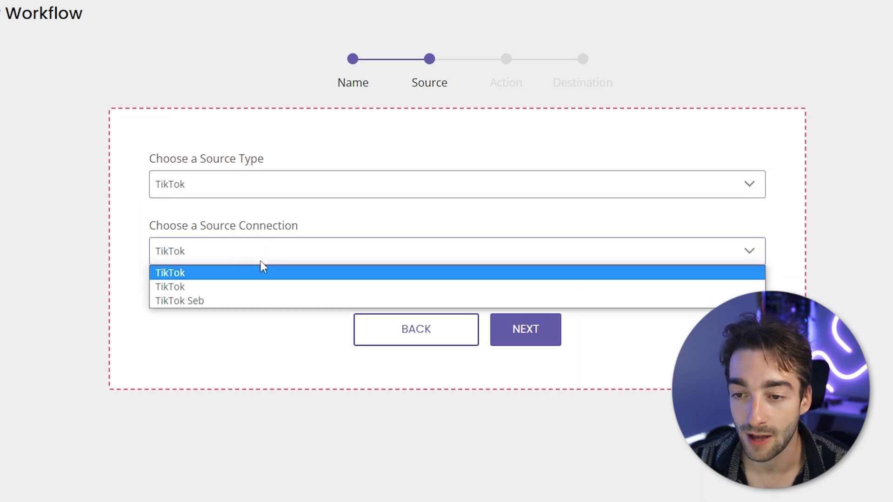
{"action": "left_click", "coordinate": [189, 301]}
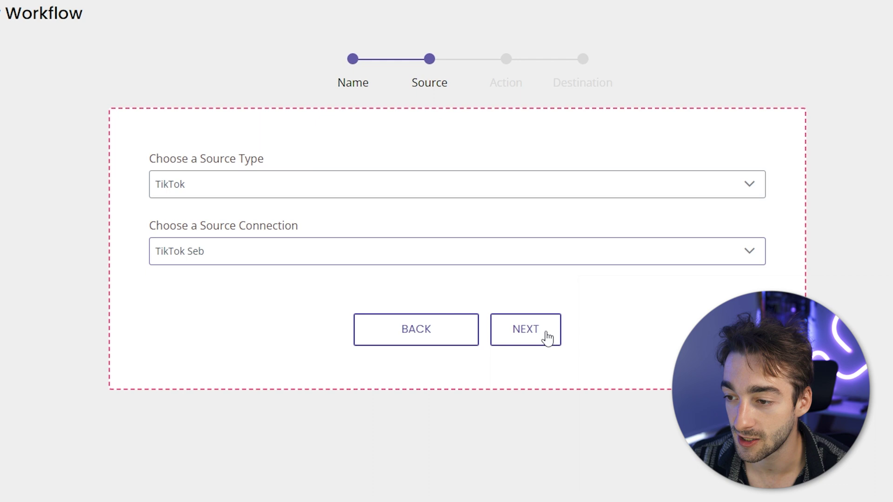
{"action": "left_click", "coordinate": [547, 338]}
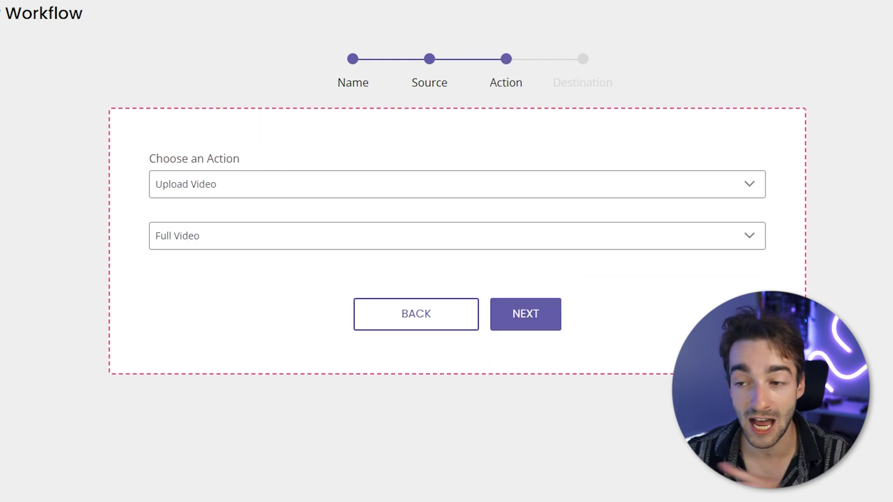
{"action": "left_click", "coordinate": [534, 325]}
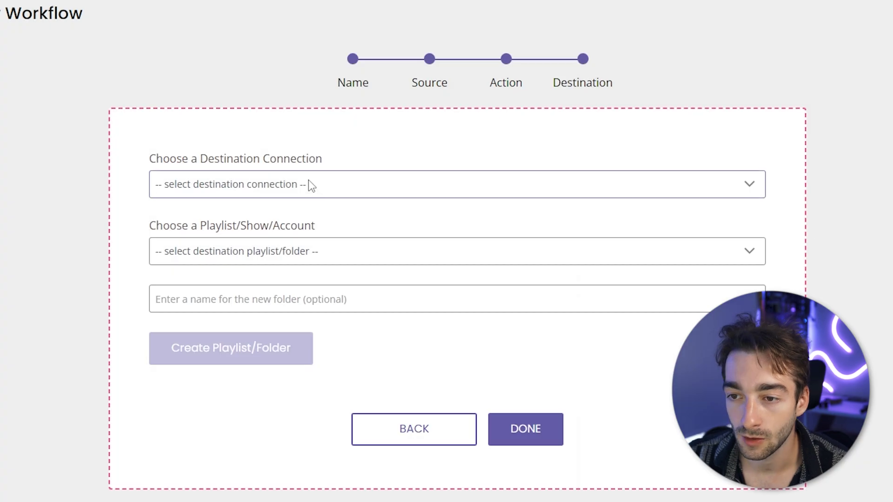
Step: Publish to the Wolfeo.io YouTube connection's #Shorts playlist and save the workflow
{"action": "left_click", "coordinate": [310, 185]}
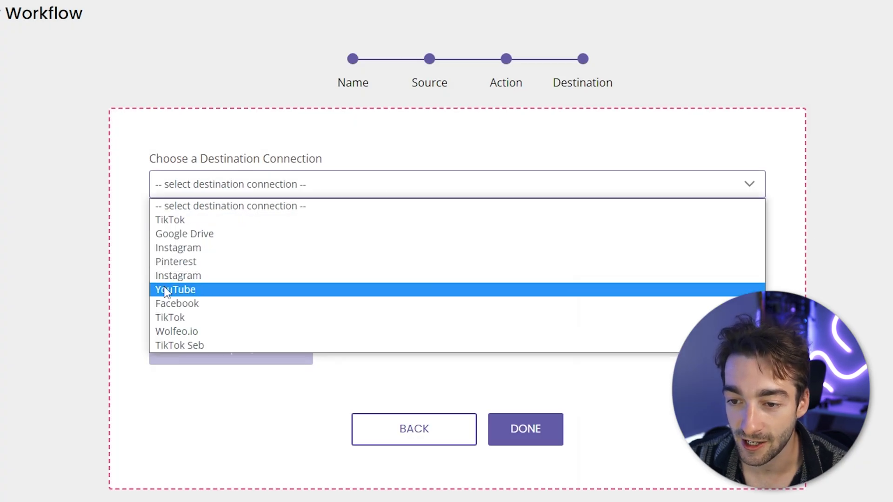
{"action": "left_click", "coordinate": [230, 332]}
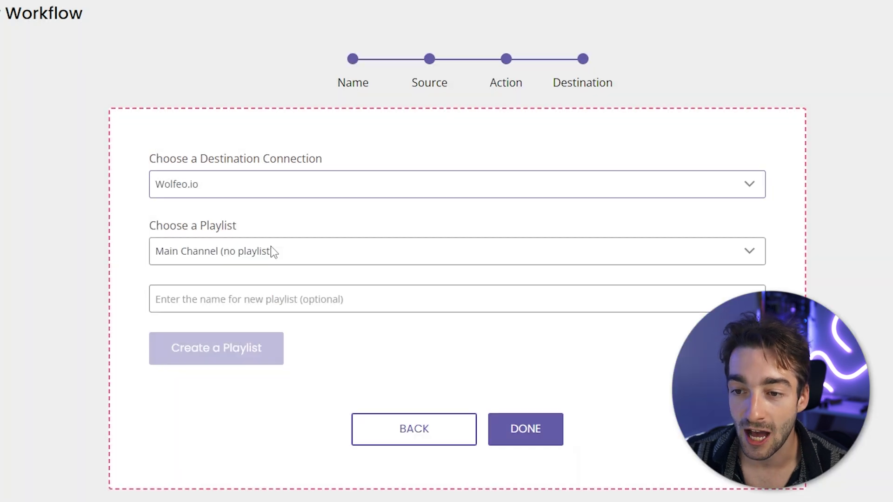
{"action": "left_click", "coordinate": [259, 253]}
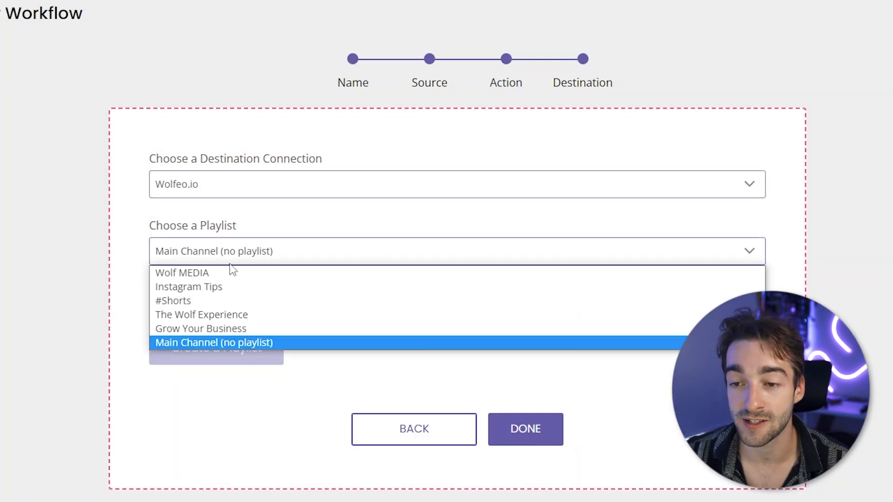
{"action": "left_click", "coordinate": [185, 302]}
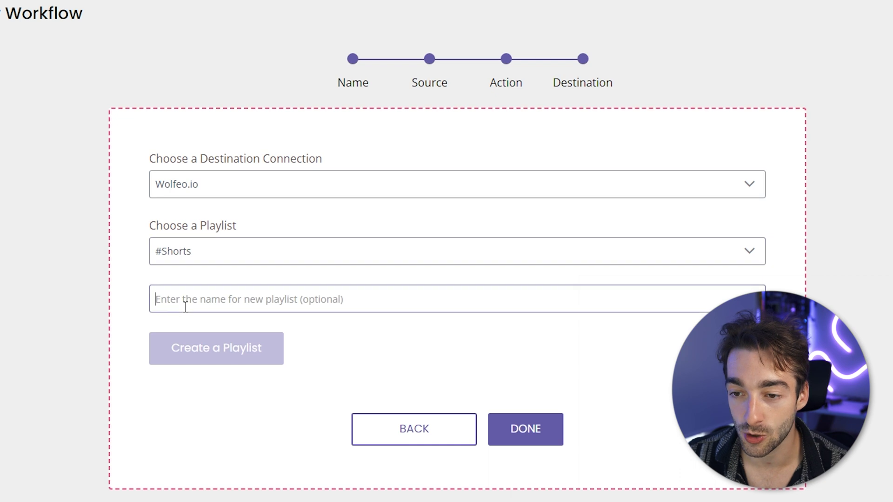
{"action": "left_click", "coordinate": [185, 307]}
{"action": "type", "text": "sdsadh"}
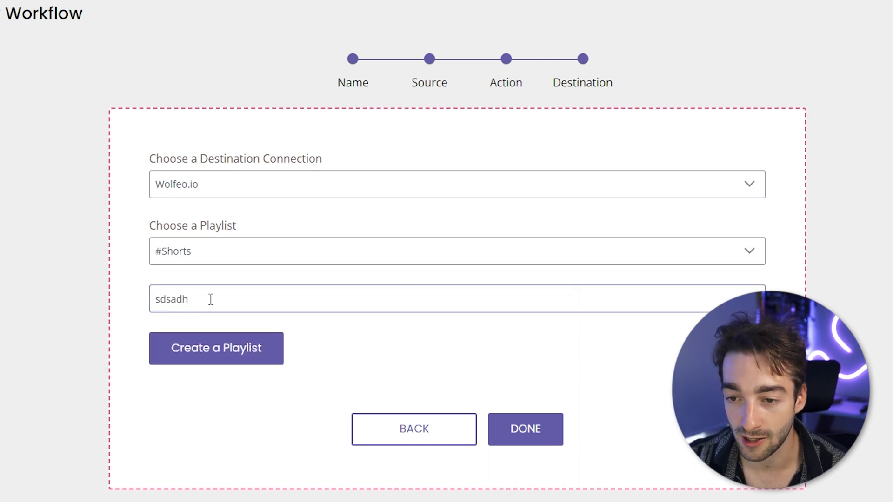
{"action": "key", "text": "ctrl+a"}
{"action": "key", "text": "BackSpace"}
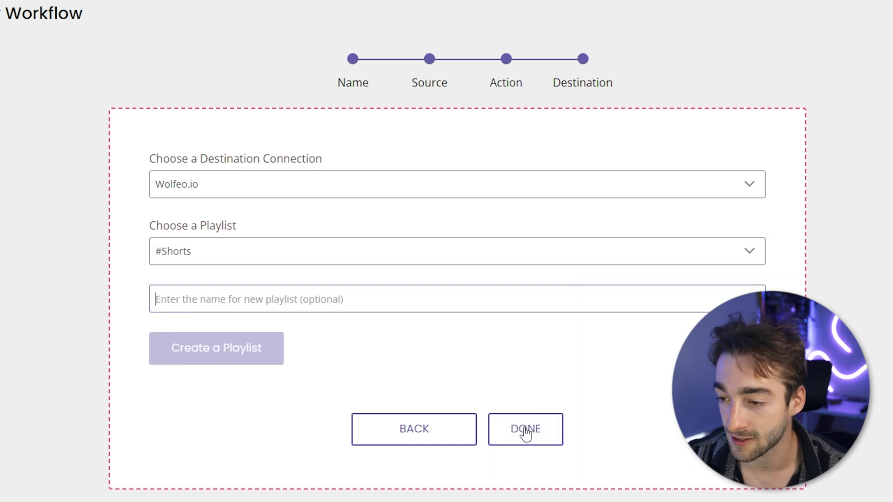
{"action": "left_click", "coordinate": [525, 430]}
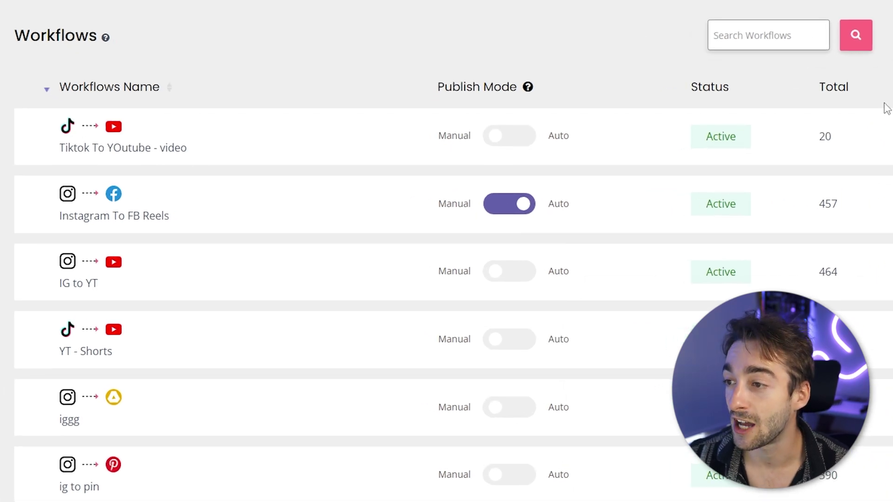
Step: Refresh the workflow list so the total updates from 20 to 543, then view the workflow's content
{"action": "left_click_drag", "start_coordinate": [818, 142], "coordinate": [834, 144]}
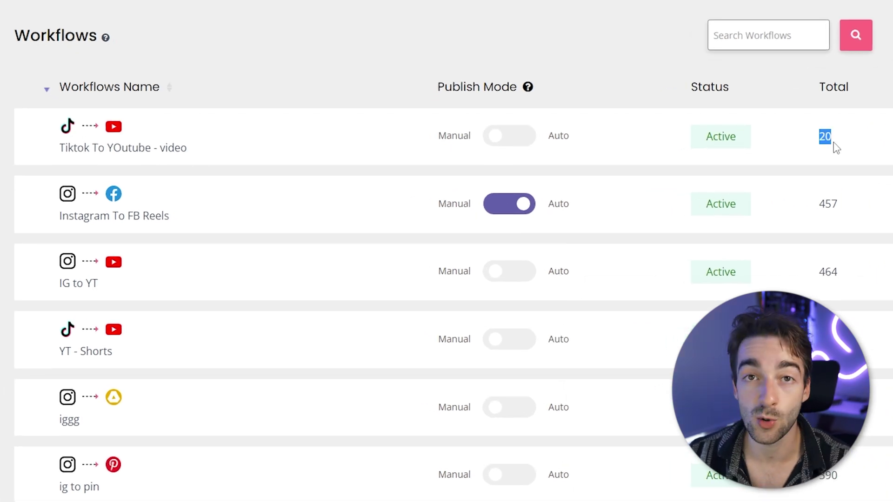
{"action": "left_click", "coordinate": [824, 137]}
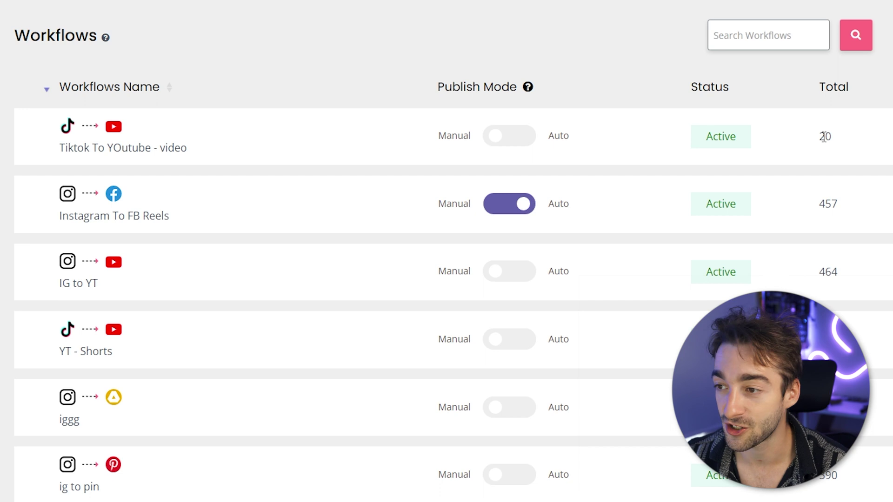
{"action": "key", "text": "F5"}
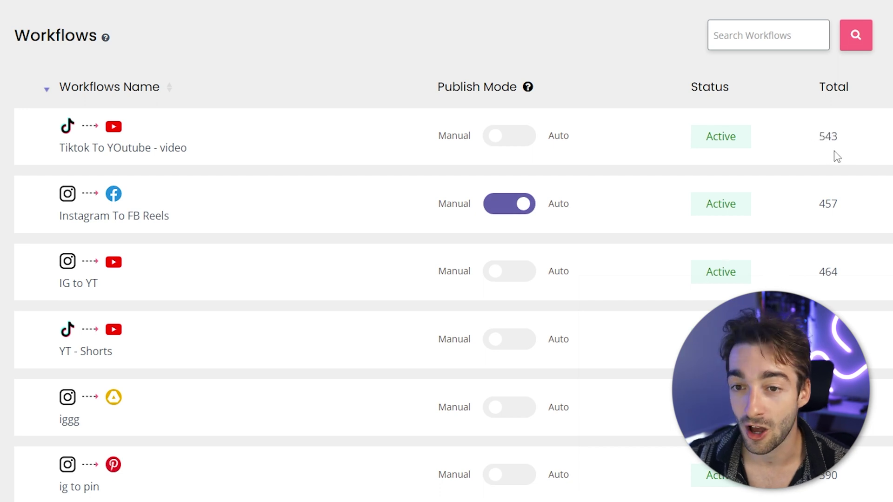
{"action": "double_click", "coordinate": [827, 137]}
{"action": "left_click", "coordinate": [831, 138]}
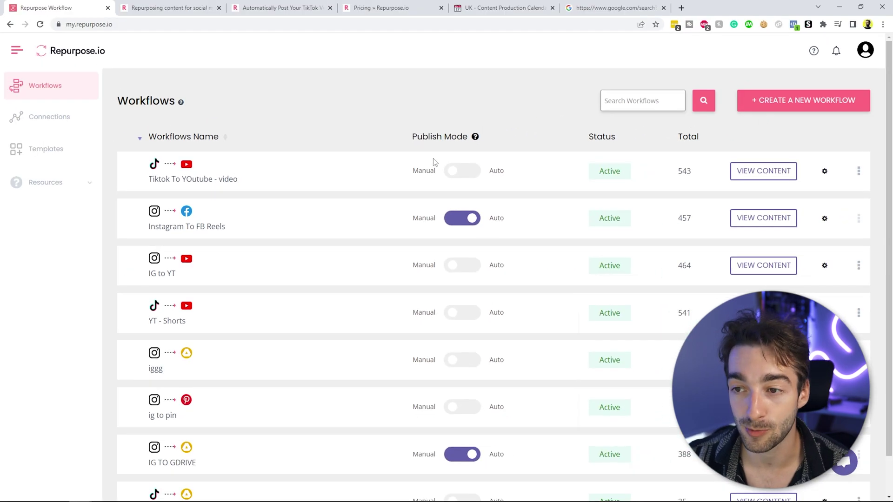
{"action": "left_click", "coordinate": [759, 172]}
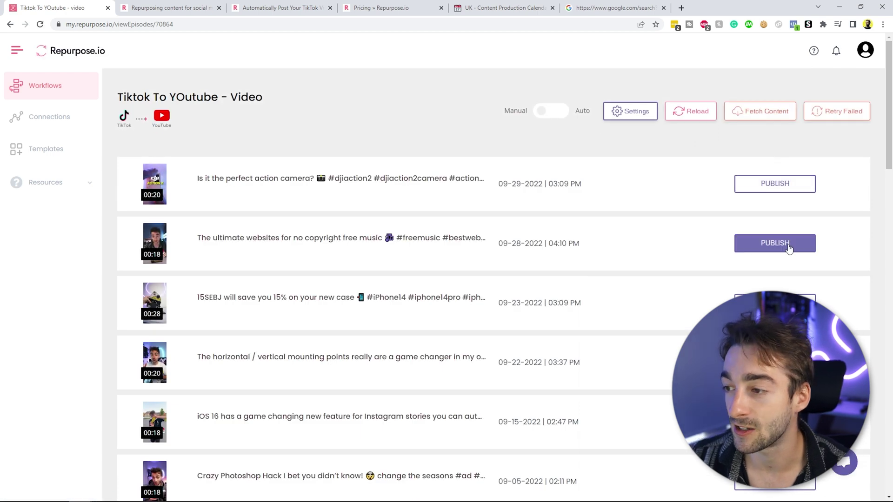
Step: Open publish settings for the no-copyright free music video, reviewing title, keywords, captions (None) and thumbnail
{"action": "left_click", "coordinate": [773, 255]}
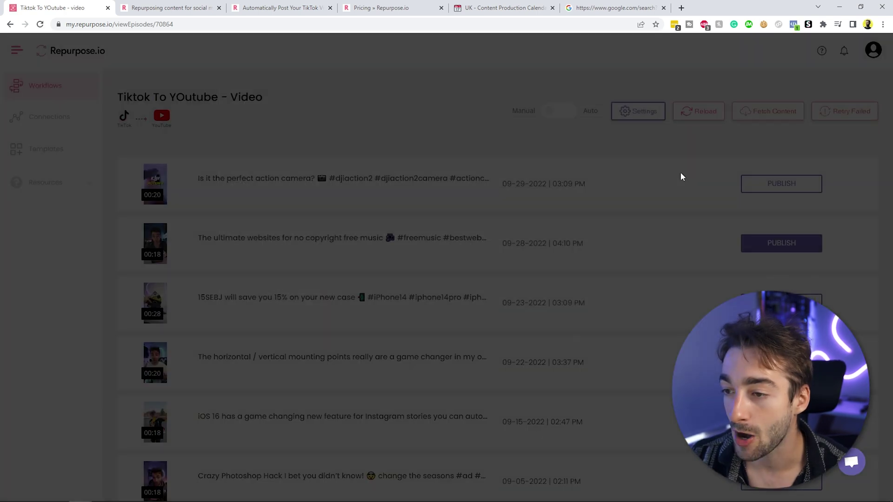
{"action": "left_click_drag", "start_coordinate": [476, 138], "coordinate": [88, 138]}
{"action": "key", "text": "ctrl+c"}
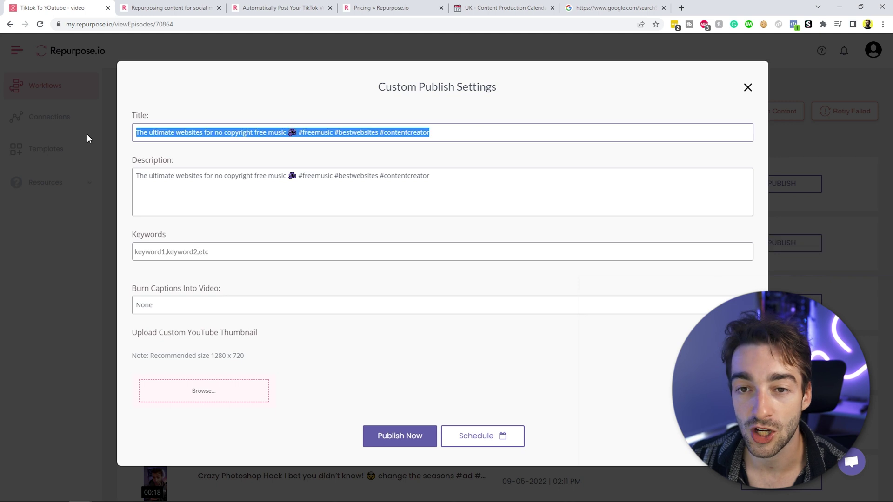
{"action": "left_click", "coordinate": [176, 132]}
{"action": "left_click", "coordinate": [194, 248]}
{"action": "left_click", "coordinate": [398, 373]}
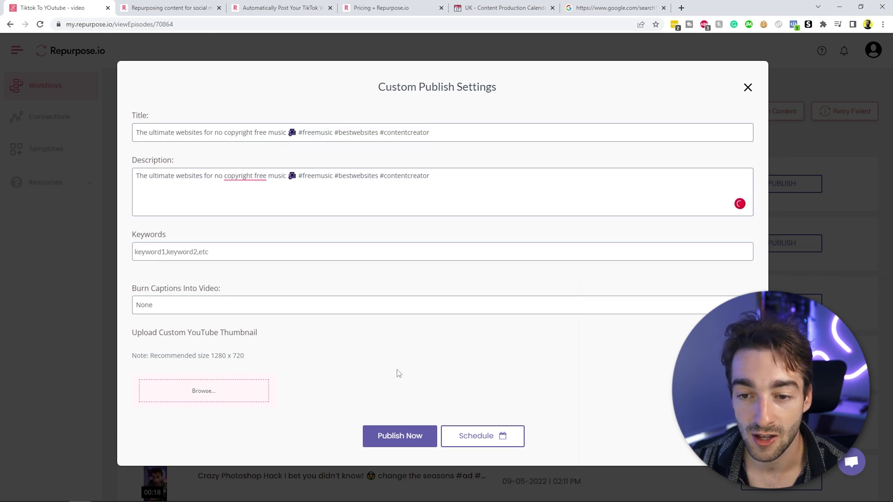
{"action": "left_click", "coordinate": [450, 306]}
{"action": "left_click", "coordinate": [267, 296]}
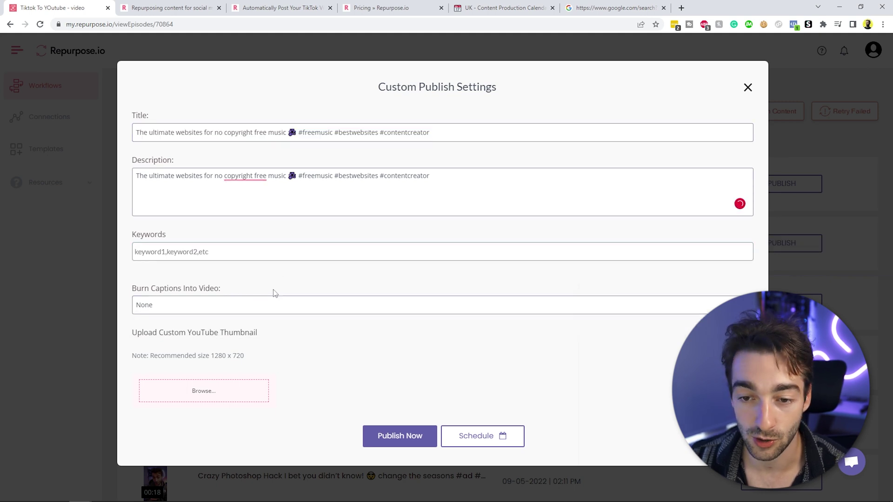
{"action": "left_click_drag", "start_coordinate": [158, 335], "coordinate": [259, 335]}
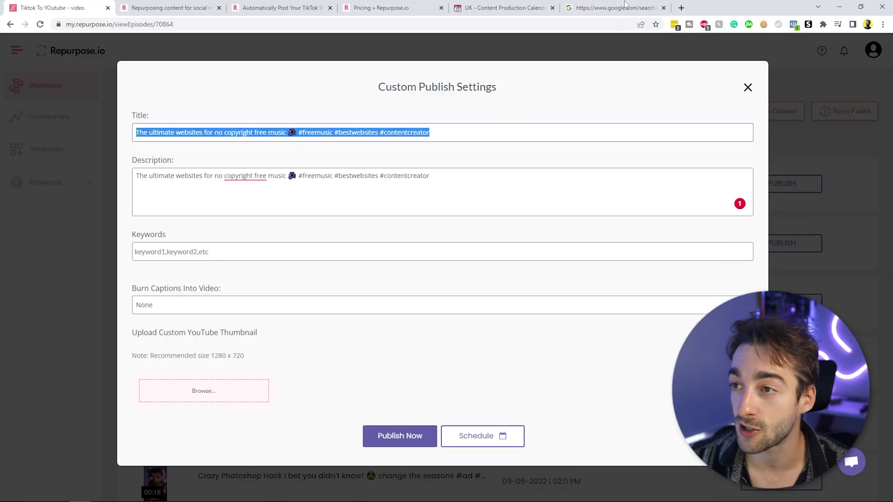
Step: Count the pasted video caption on CharacterCountOnline.com: 93 characters, 12 words
{"action": "left_click", "coordinate": [587, 7]}
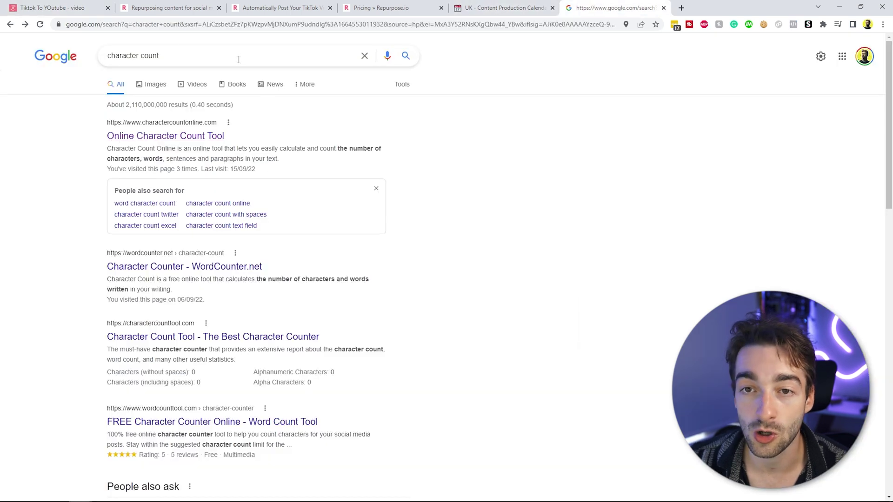
{"action": "triple_click", "coordinate": [159, 58]}
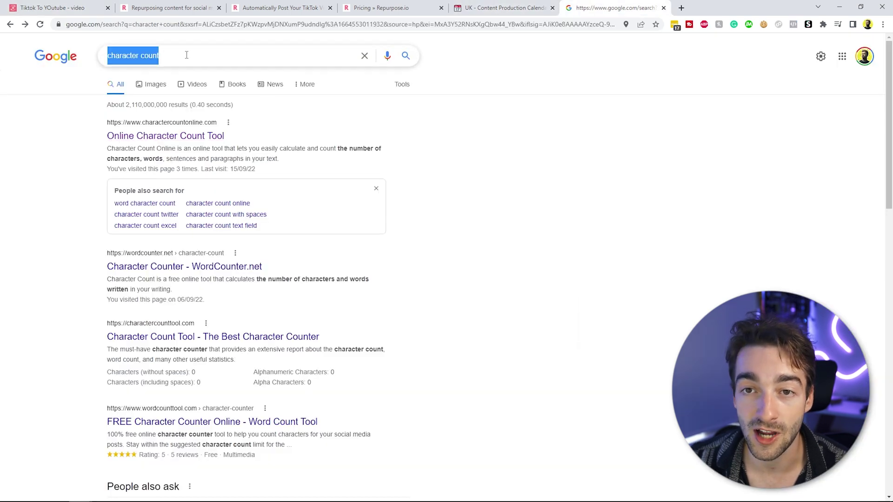
{"action": "left_click", "coordinate": [44, 161]}
{"action": "left_click", "coordinate": [138, 136]}
{"action": "type", "text": "Signs youre over editing your photos #editing #overedit #lightroomtutorial #lightroomtips"}
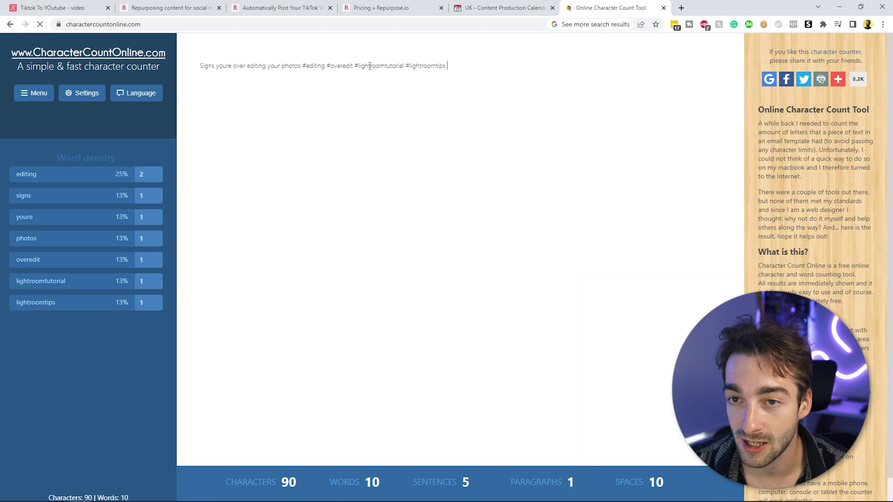
{"action": "key", "text": "ctrl+v"}
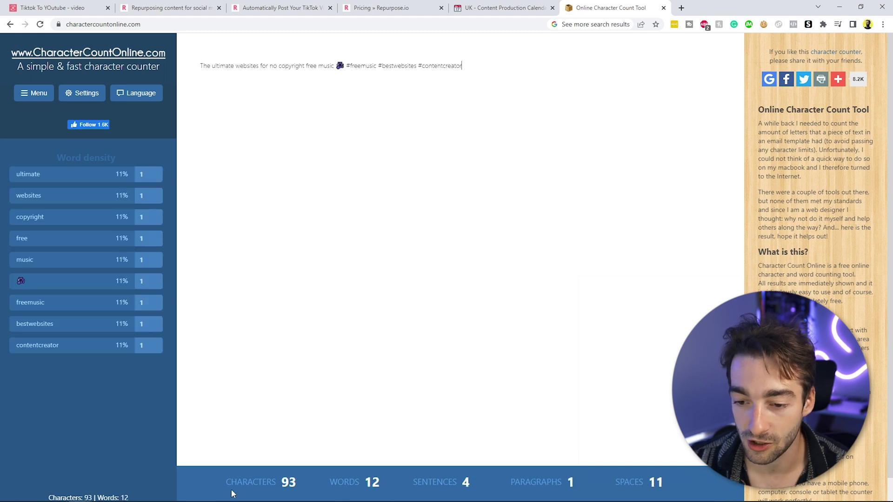
{"action": "left_click", "coordinate": [88, 7]}
{"action": "left_click", "coordinate": [452, 138]}
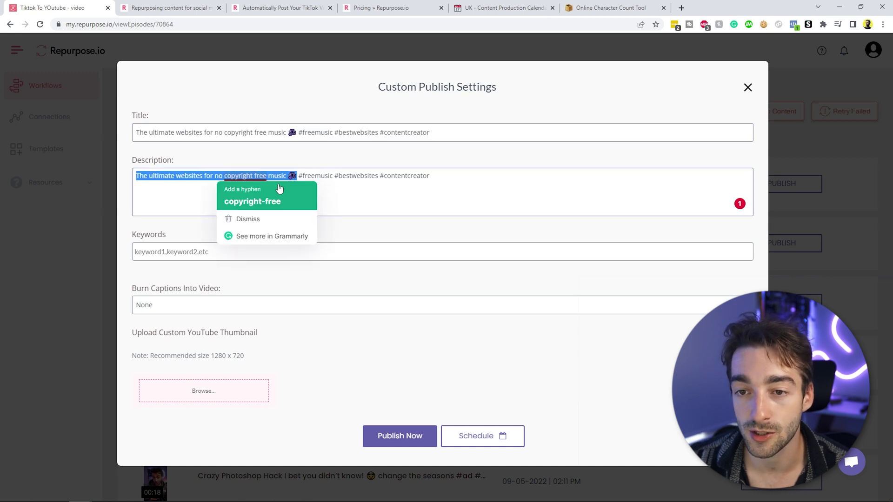
Step: Review the video description and the Schedule option in the publish settings
{"action": "left_click_drag", "start_coordinate": [225, 175], "coordinate": [194, 176]}
{"action": "left_click", "coordinate": [197, 176]}
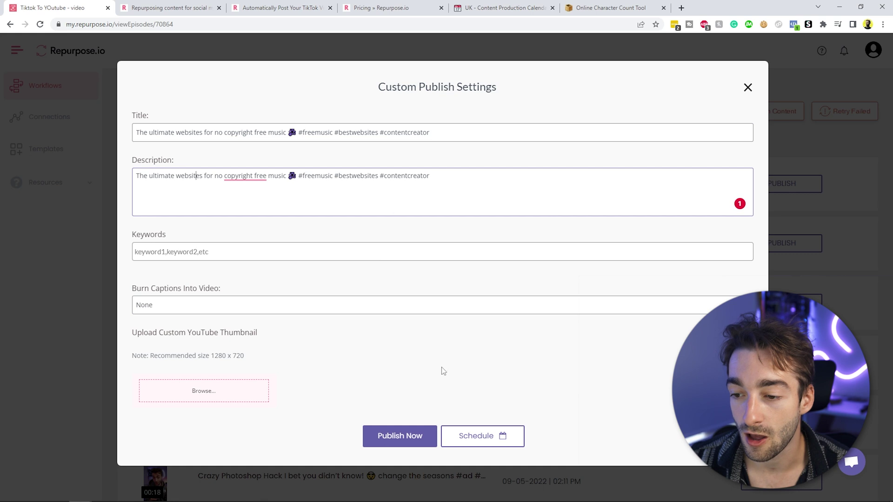
{"action": "left_click", "coordinate": [478, 435]}
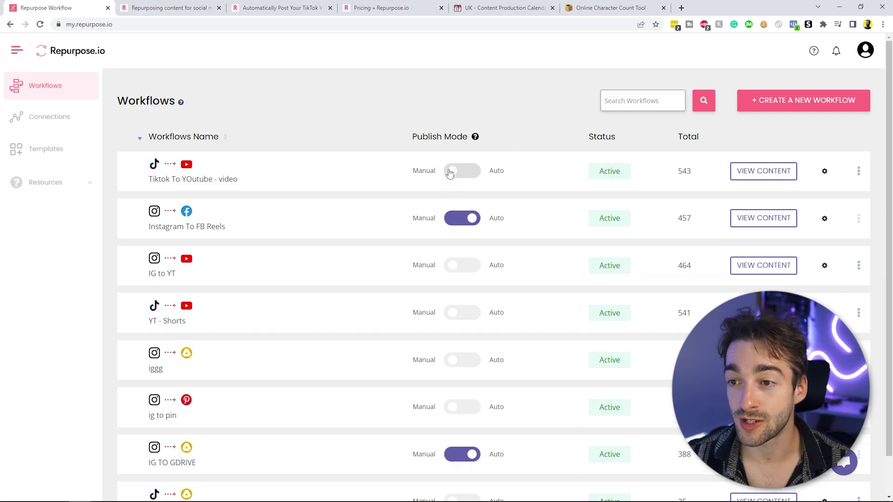
Step: Switch the workflow to Auto publish for content from 30 September 2022 onward
{"action": "left_click", "coordinate": [450, 172]}
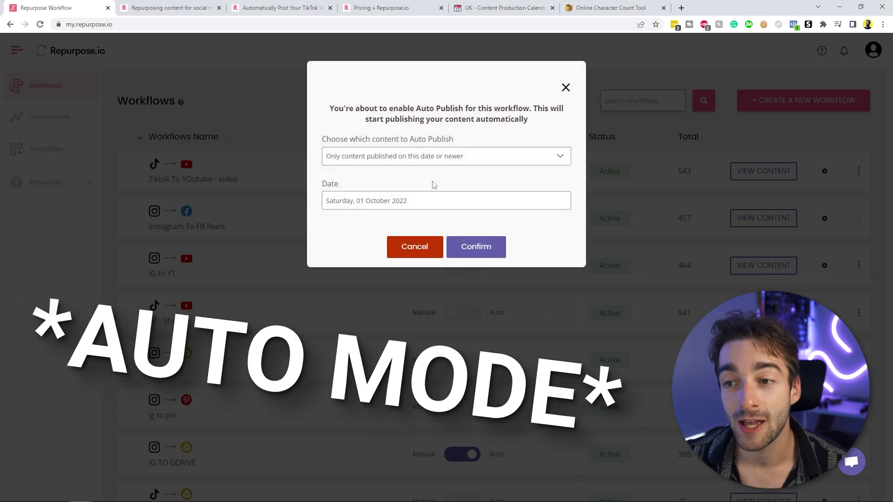
{"action": "left_click", "coordinate": [383, 158]}
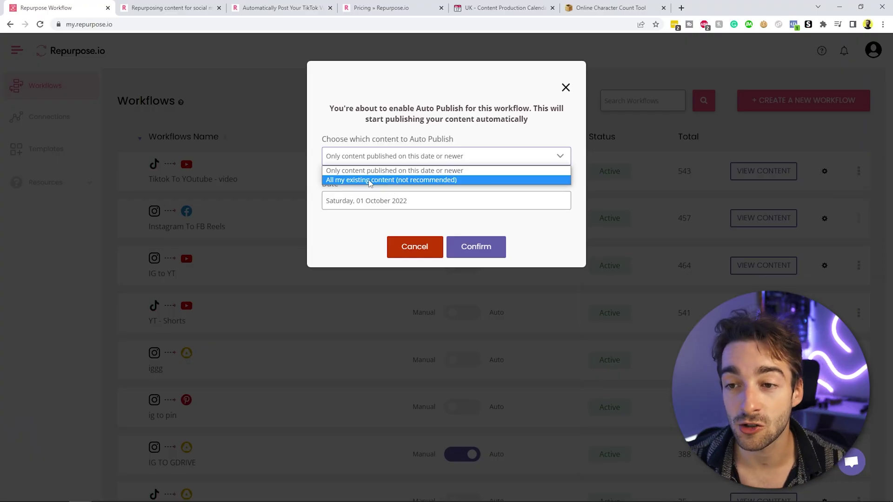
{"action": "left_click", "coordinate": [357, 172]}
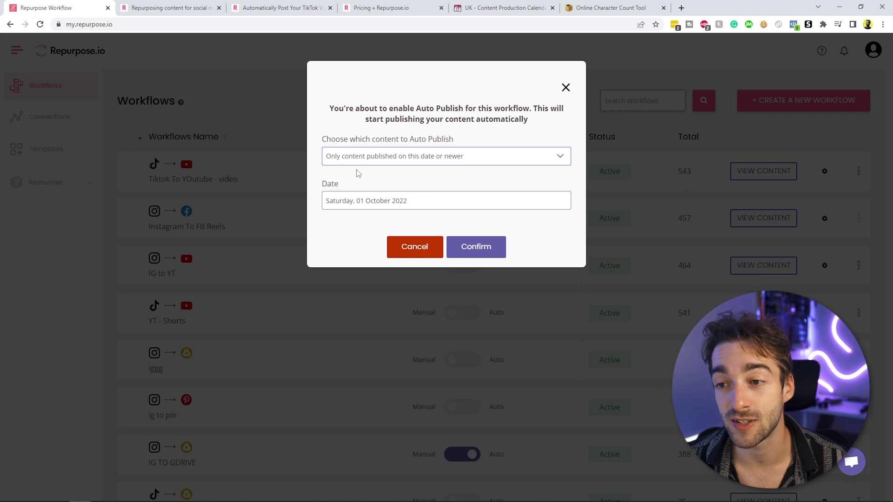
{"action": "left_click", "coordinate": [346, 205]}
{"action": "left_click", "coordinate": [416, 248]}
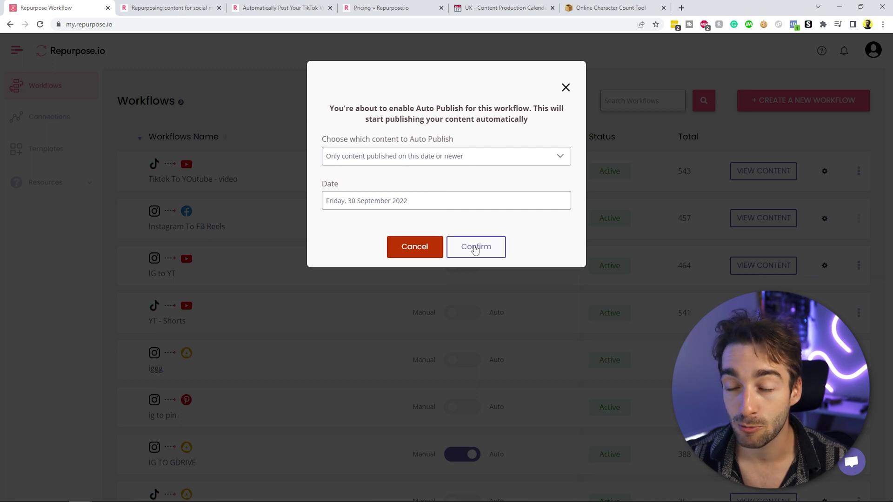
{"action": "left_click", "coordinate": [563, 87]}
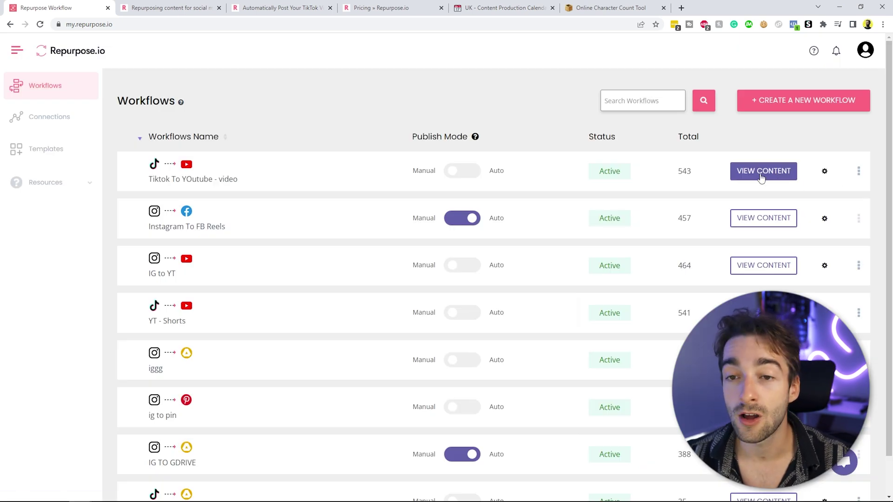
Step: From the workflow's content list, open publish settings for the Crazy Photoshop Hack video
{"action": "left_click", "coordinate": [751, 174]}
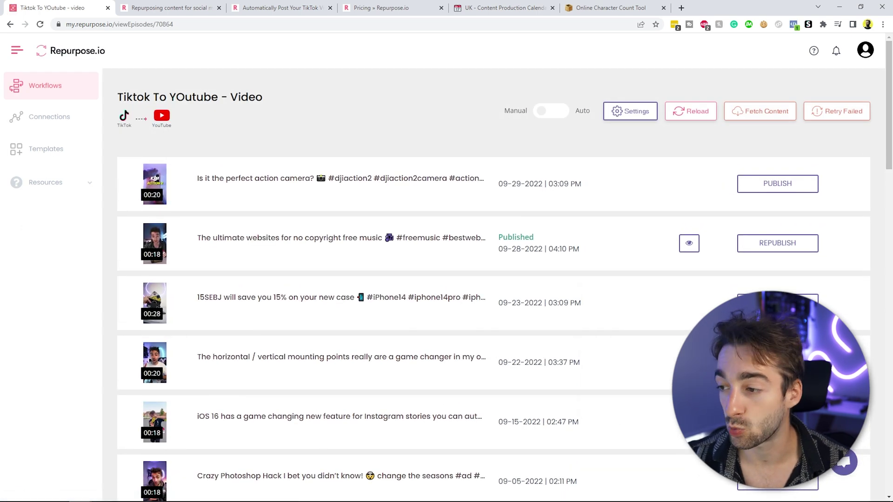
{"action": "scroll", "coordinate": [736, 285], "scroll_direction": "down", "scroll_amount": 8}
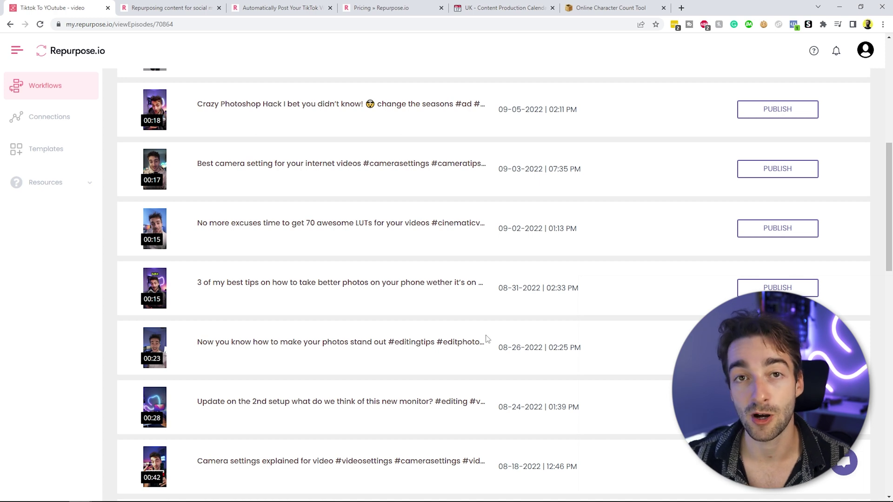
{"action": "scroll", "coordinate": [486, 333], "scroll_direction": "up", "scroll_amount": 2}
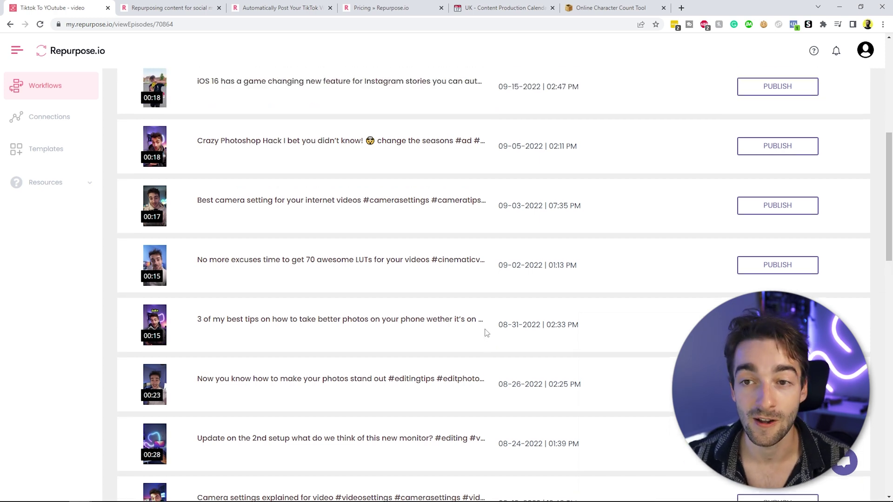
{"action": "left_click", "coordinate": [759, 213]}
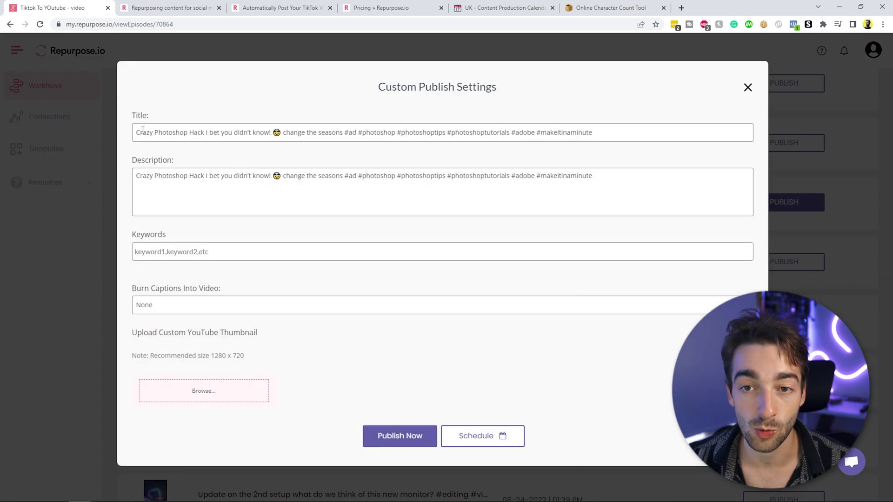
{"action": "left_click_drag", "start_coordinate": [143, 131], "coordinate": [449, 142]}
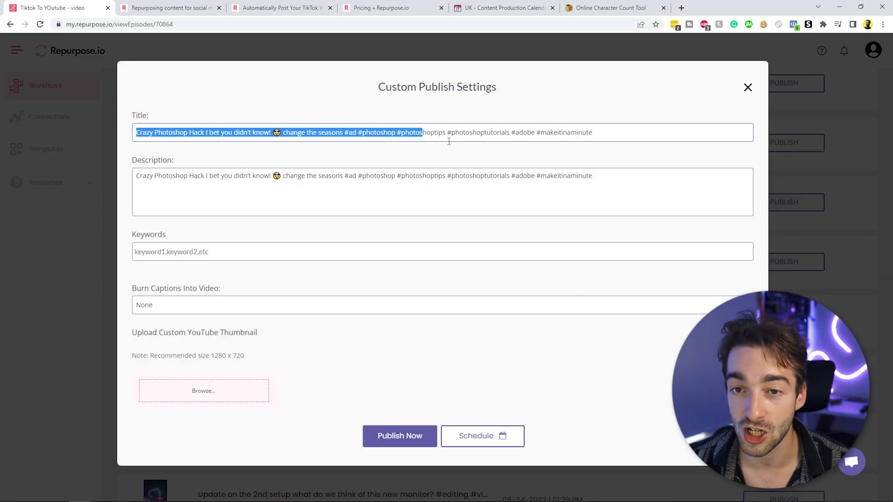
{"action": "left_click", "coordinate": [285, 133]}
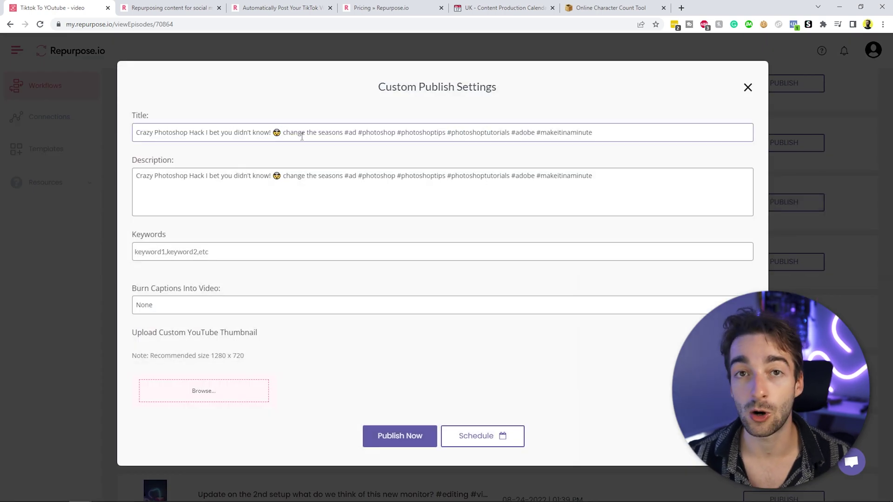